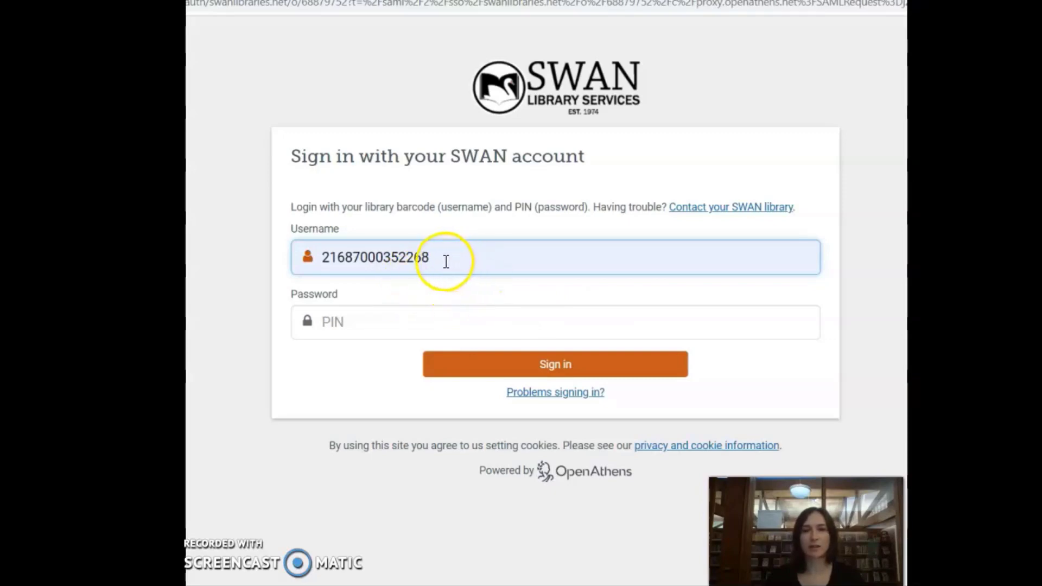
Enter the library card PIN in the password field of the SWAN account sign-in form
{"action": "left_click", "coordinate": [336, 322]}
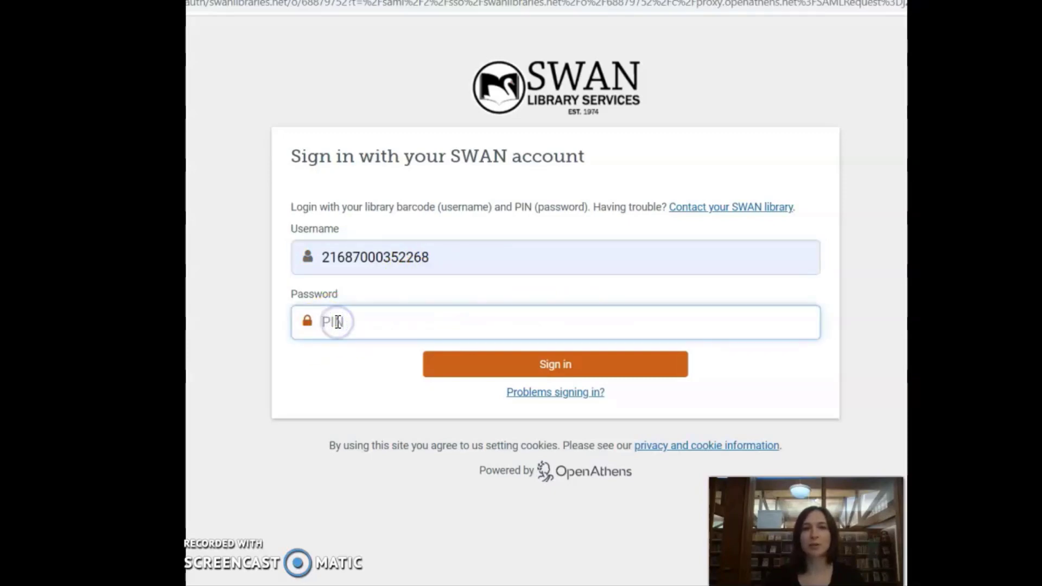
{"action": "type", "text": "••"}
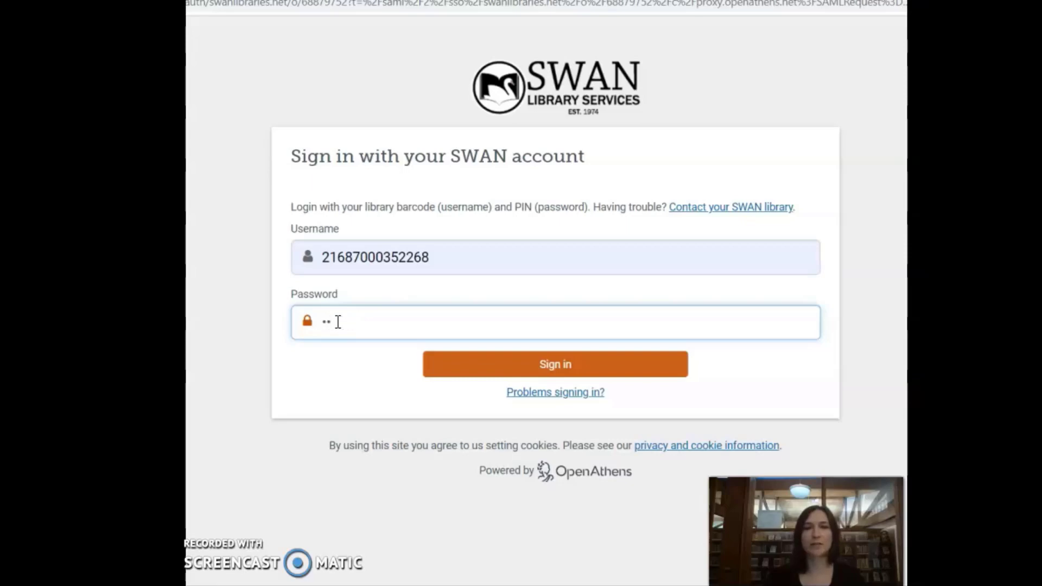
{"action": "type", "text": "•"}
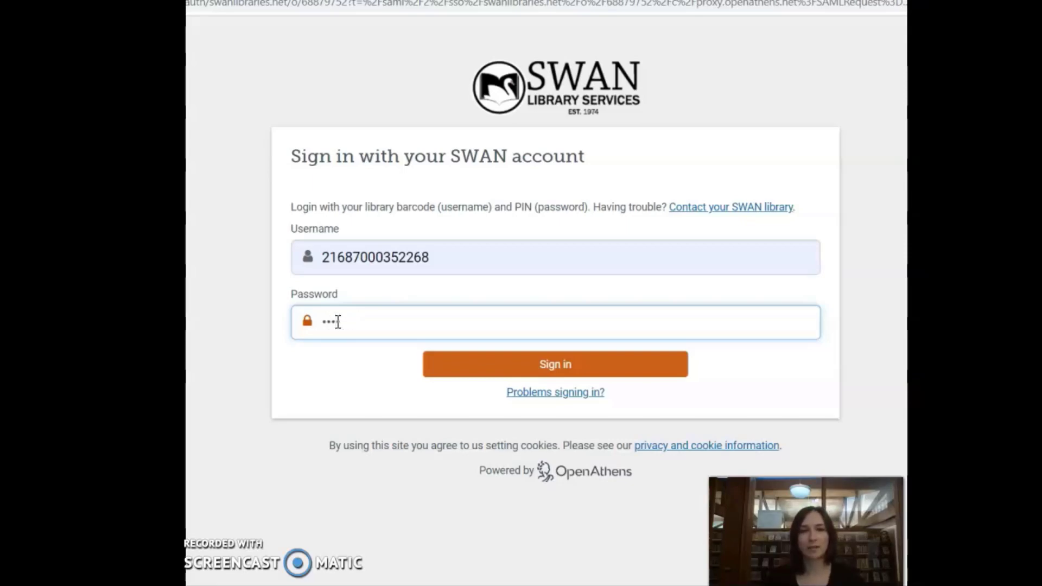
{"action": "left_click", "coordinate": [341, 323]}
{"action": "type", "text": "•"}
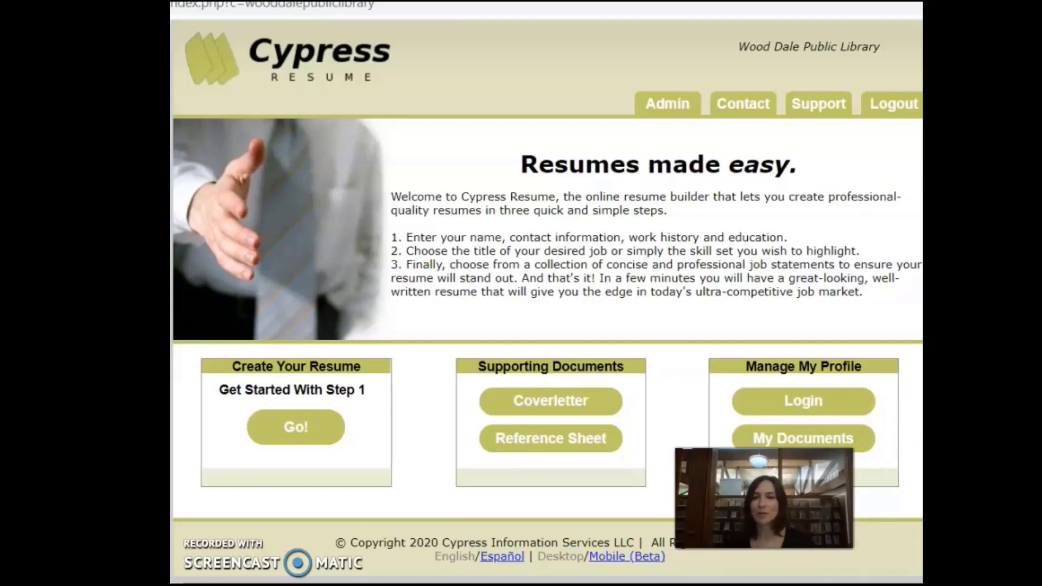
Open the user profile creation and login page and submit the Create Profile form
{"action": "left_click", "coordinate": [807, 408]}
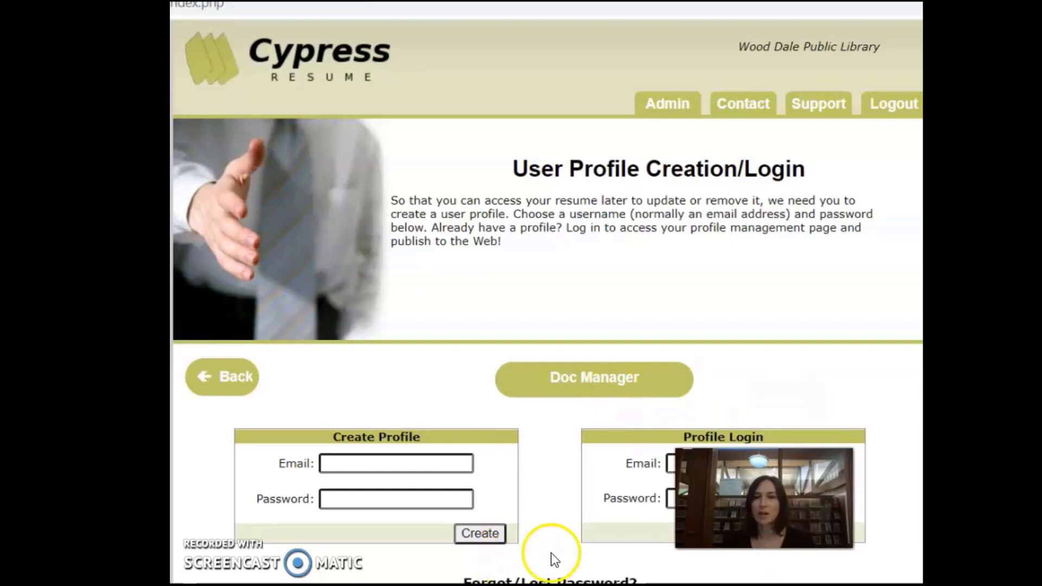
{"action": "left_click", "coordinate": [318, 463]}
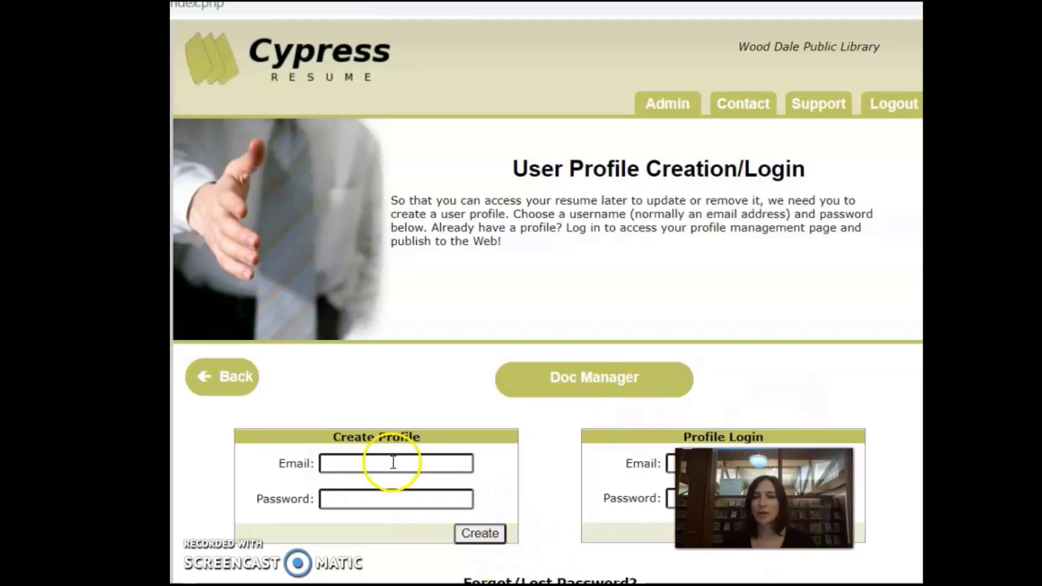
{"action": "left_click", "coordinate": [473, 535]}
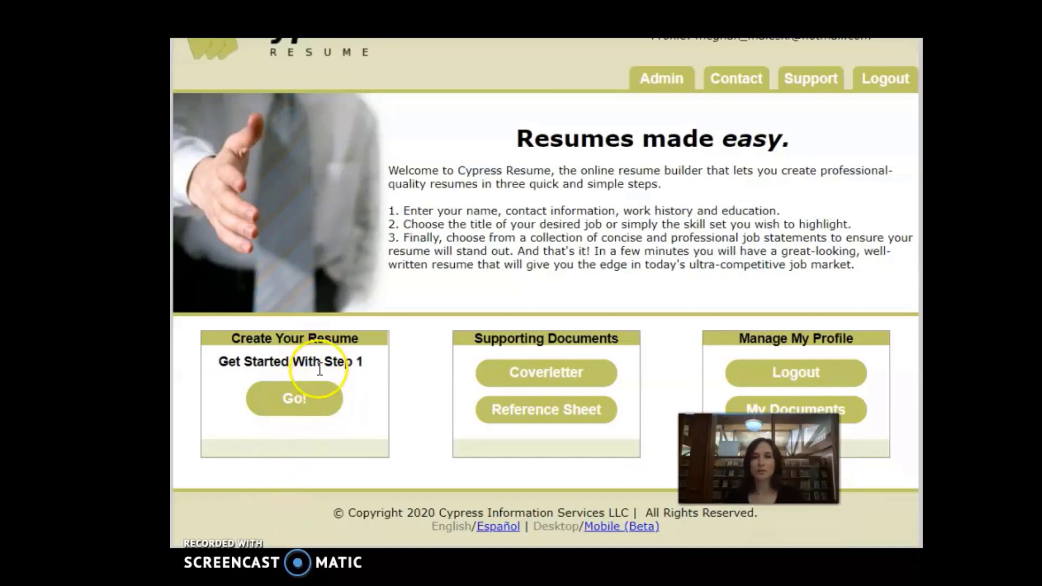
Start creating a resume and preview the Strictly Business and Editors' Choice document styles
{"action": "left_click", "coordinate": [312, 400]}
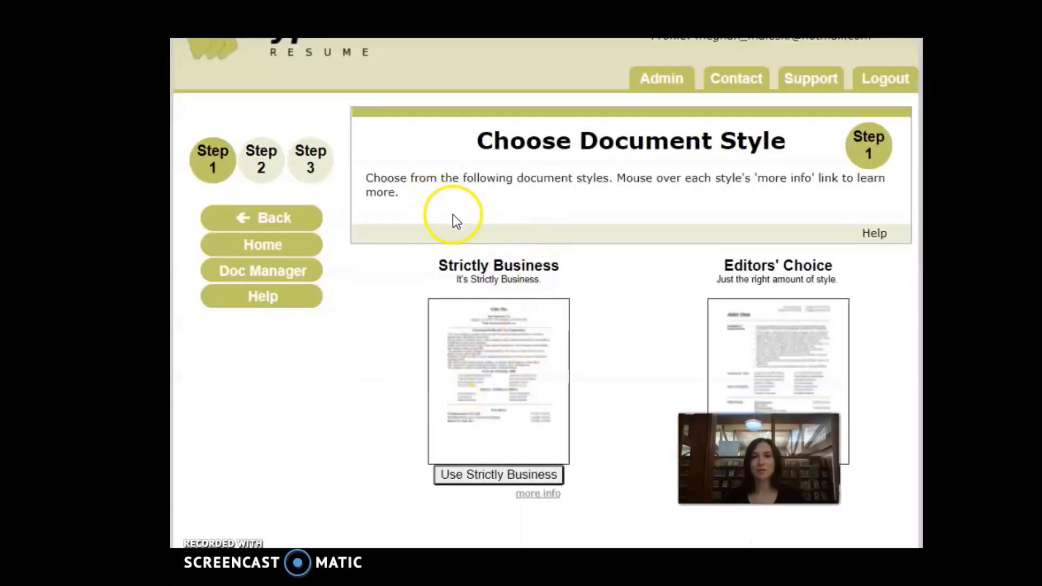
{"action": "mouse_move", "coordinate": [540, 410]}
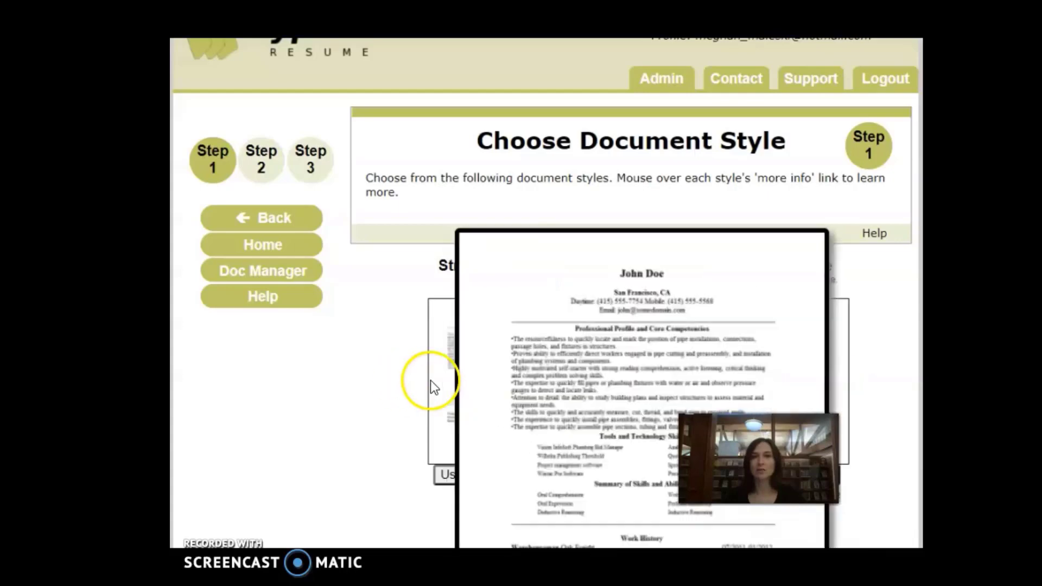
{"action": "mouse_move", "coordinate": [796, 380]}
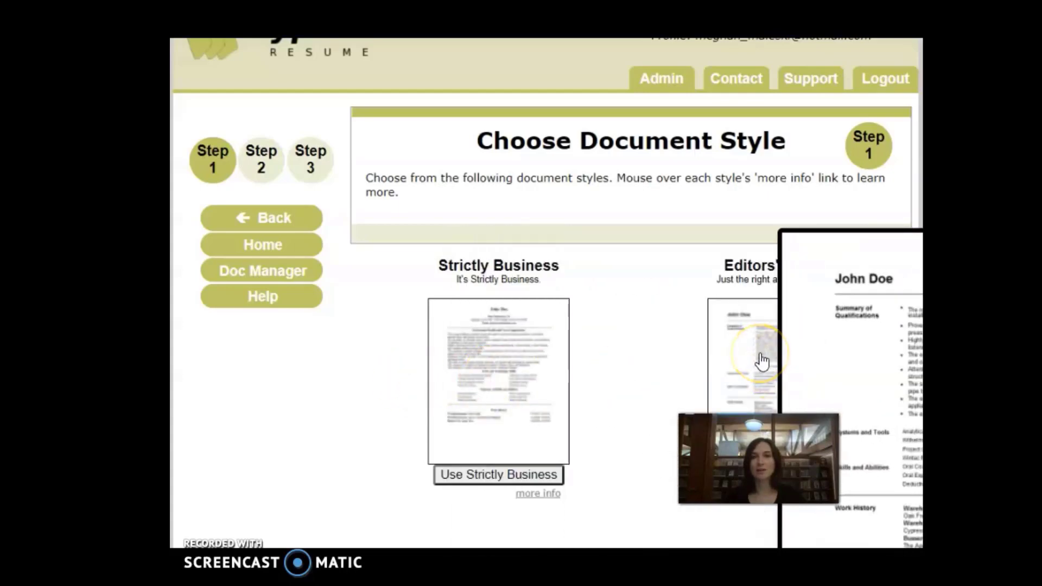
{"action": "mouse_move", "coordinate": [558, 353]}
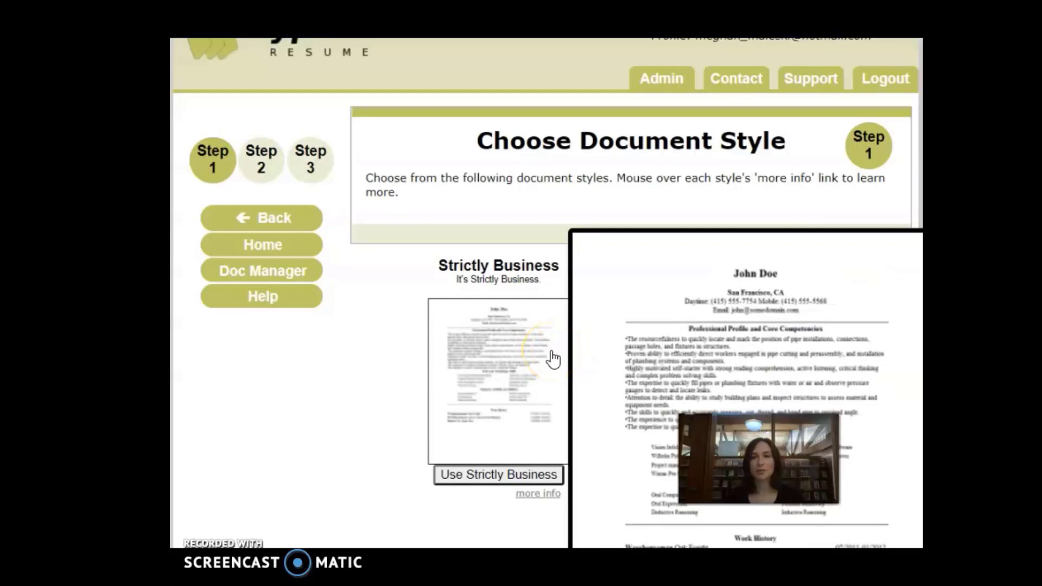
{"action": "mouse_move", "coordinate": [850, 379]}
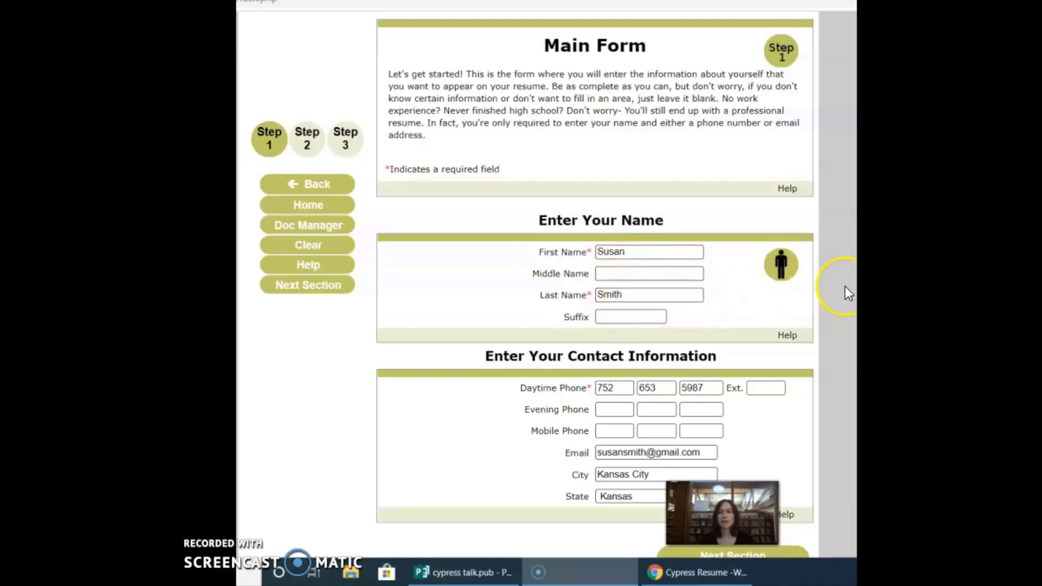
Continue from the contact information to the employment history section and go through its job entries
{"action": "scroll", "coordinate": [846, 285], "scroll_direction": "down", "scroll_amount": 2}
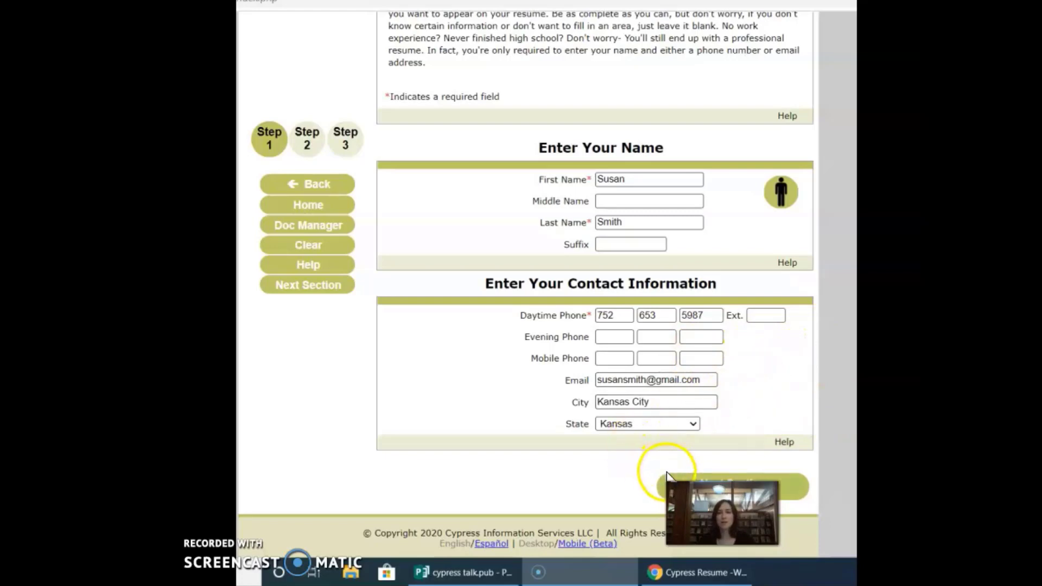
{"action": "left_click", "coordinate": [679, 478]}
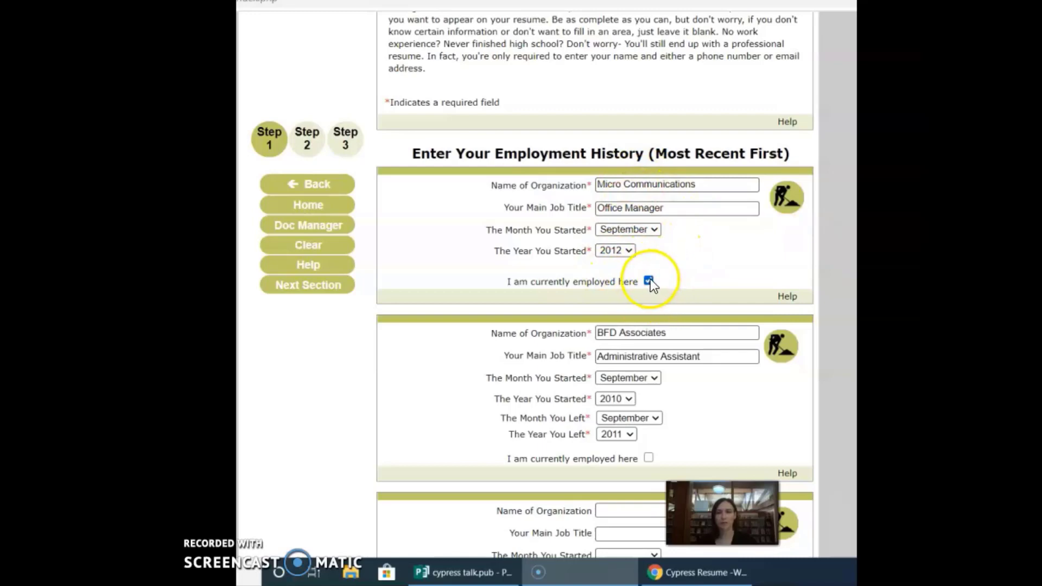
{"action": "scroll", "coordinate": [688, 269], "scroll_direction": "down", "scroll_amount": 4}
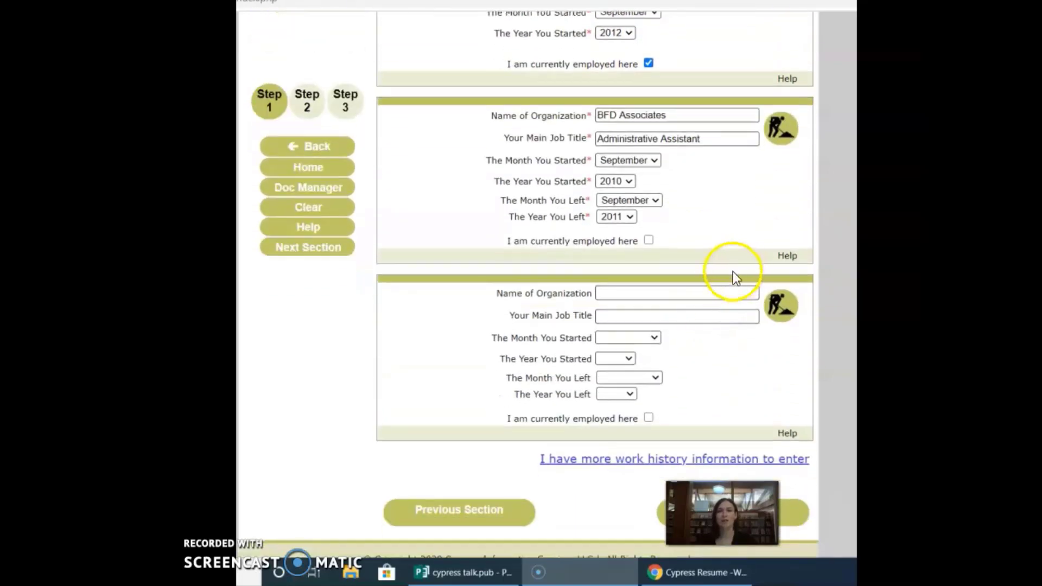
{"action": "scroll", "coordinate": [731, 379], "scroll_direction": "down", "scroll_amount": 1}
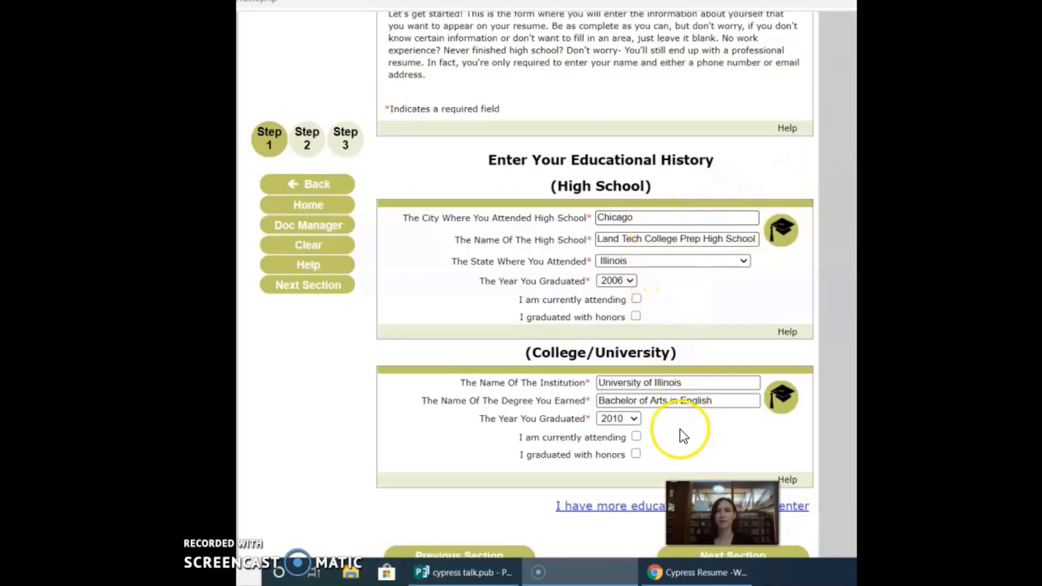
Mark both the high school and the college/university entries as graduated with honors
{"action": "left_click", "coordinate": [636, 317]}
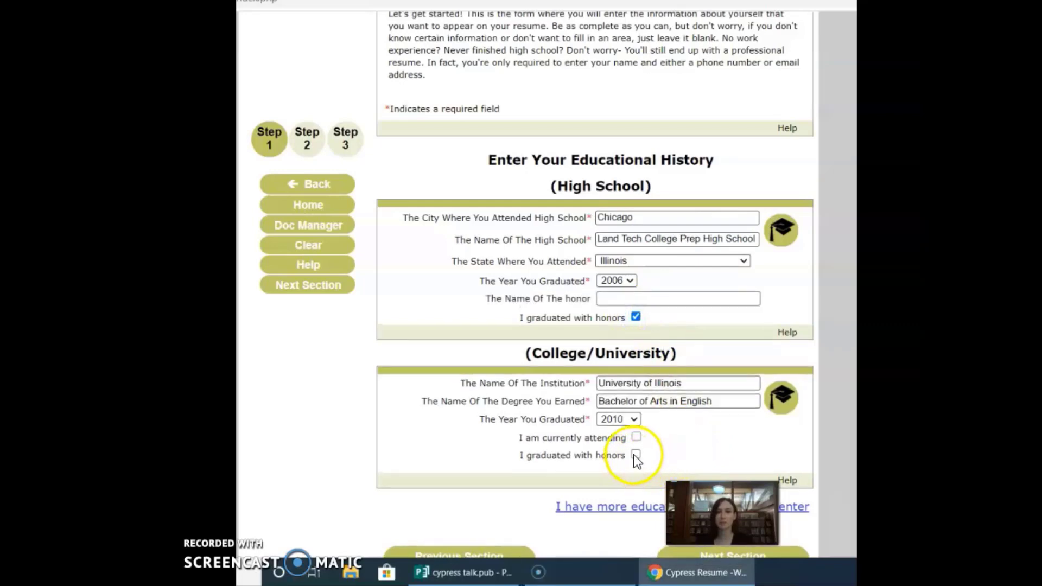
{"action": "left_click", "coordinate": [635, 455]}
{"action": "scroll", "coordinate": [839, 429], "scroll_direction": "down", "scroll_amount": 1}
{"action": "scroll", "coordinate": [820, 439], "scroll_direction": "down", "scroll_amount": 1}
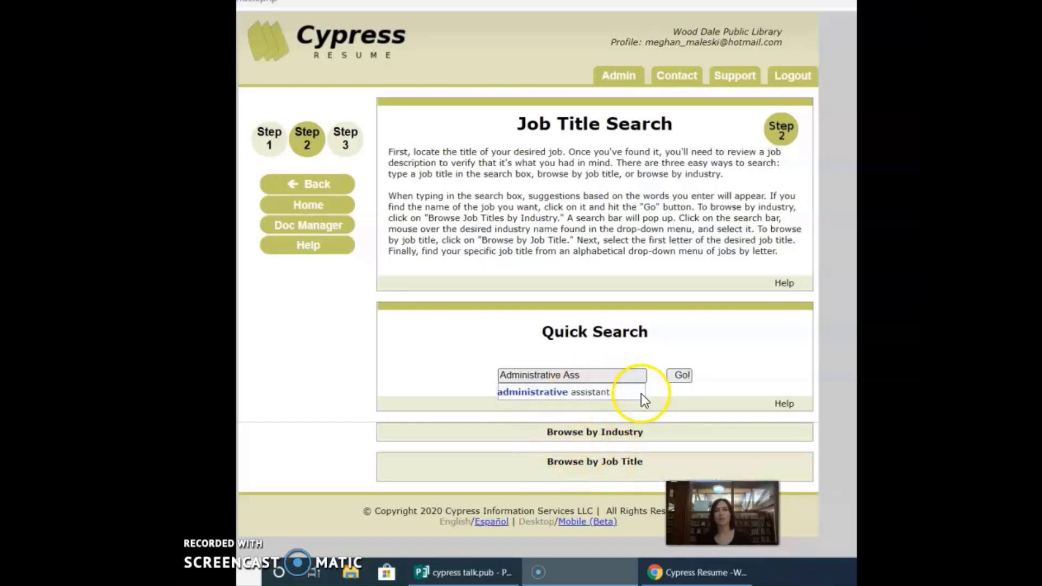
Search for the suggested job title "administrative assistant" and select the Executive Secretary and Administrative Assistant job from the reviewed descriptions
{"action": "left_click", "coordinate": [589, 395]}
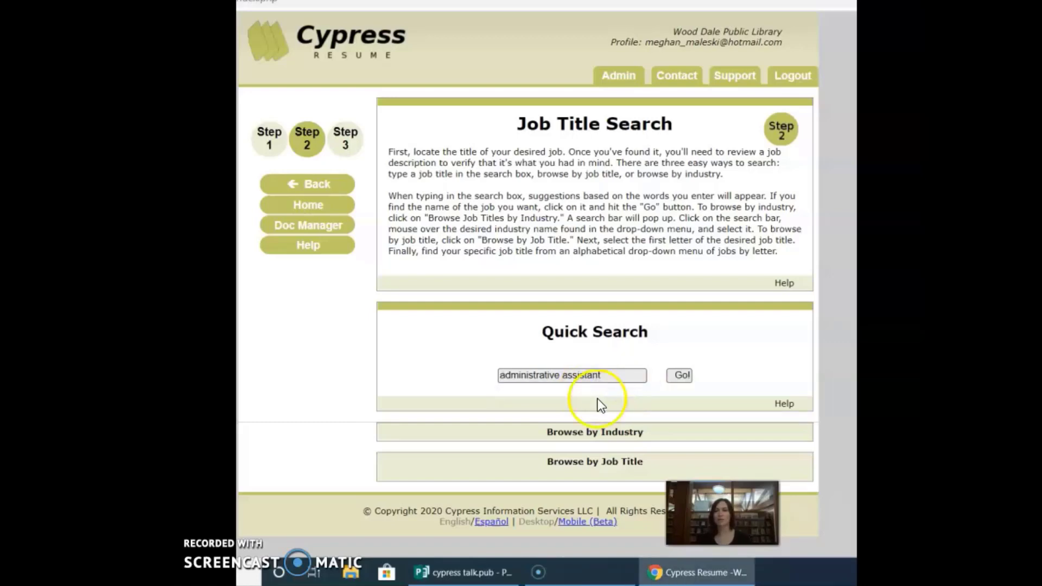
{"action": "left_click", "coordinate": [676, 376]}
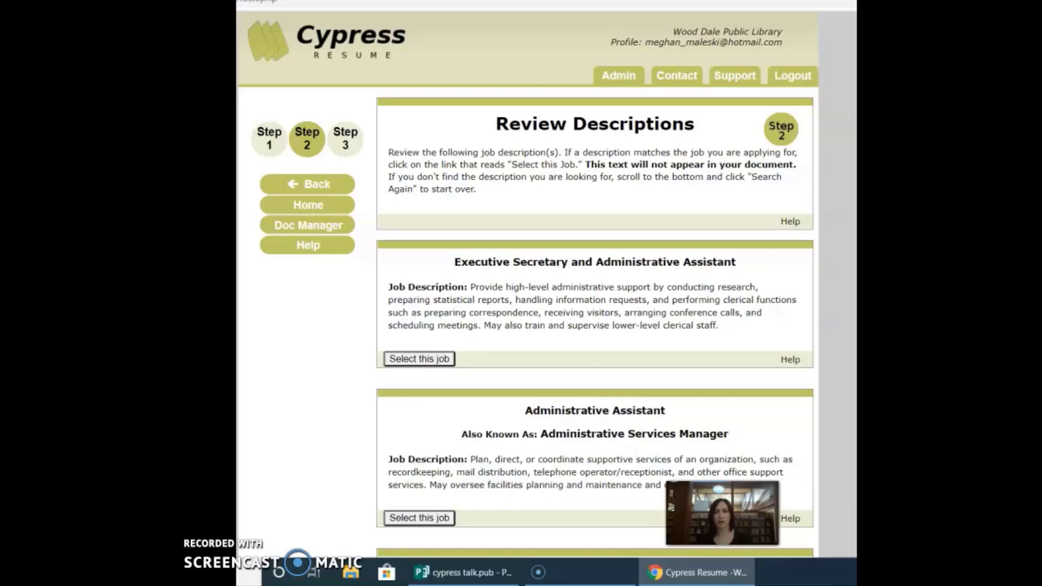
{"action": "scroll", "coordinate": [830, 302], "scroll_direction": "down", "scroll_amount": 8}
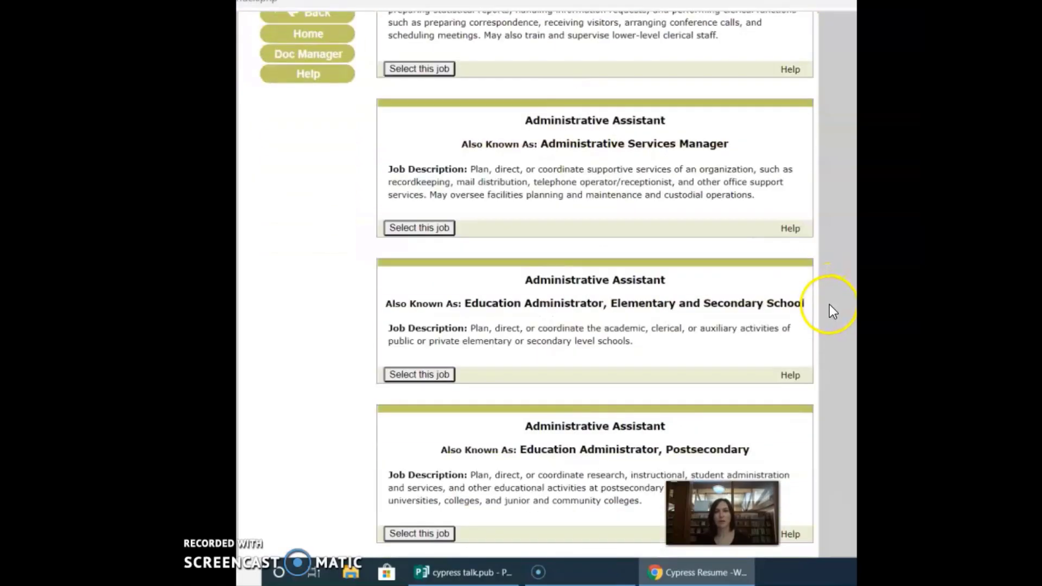
{"action": "scroll", "coordinate": [829, 309], "scroll_direction": "down", "scroll_amount": 9}
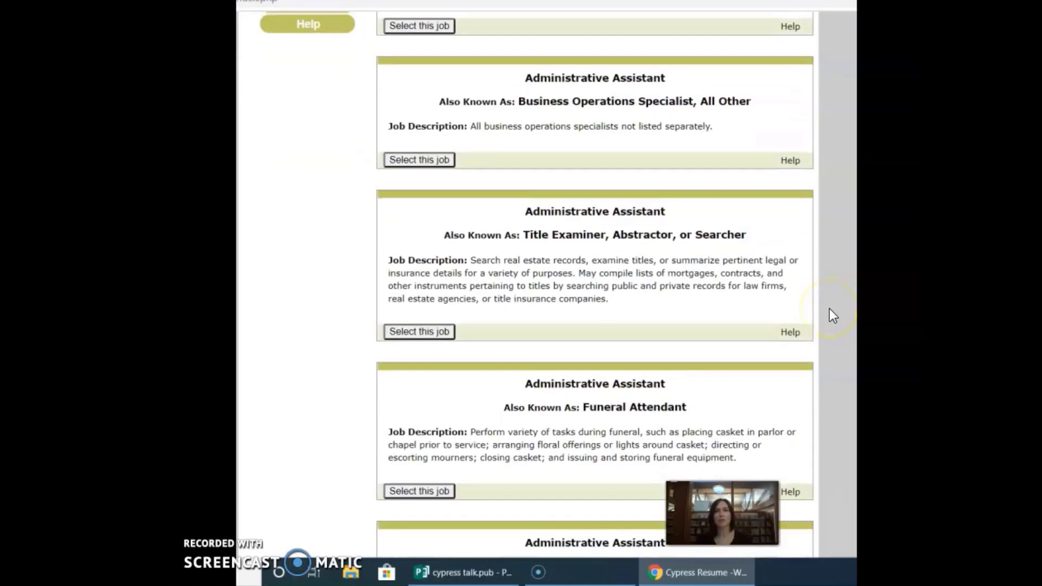
{"action": "scroll", "coordinate": [829, 310], "scroll_direction": "down", "scroll_amount": 5}
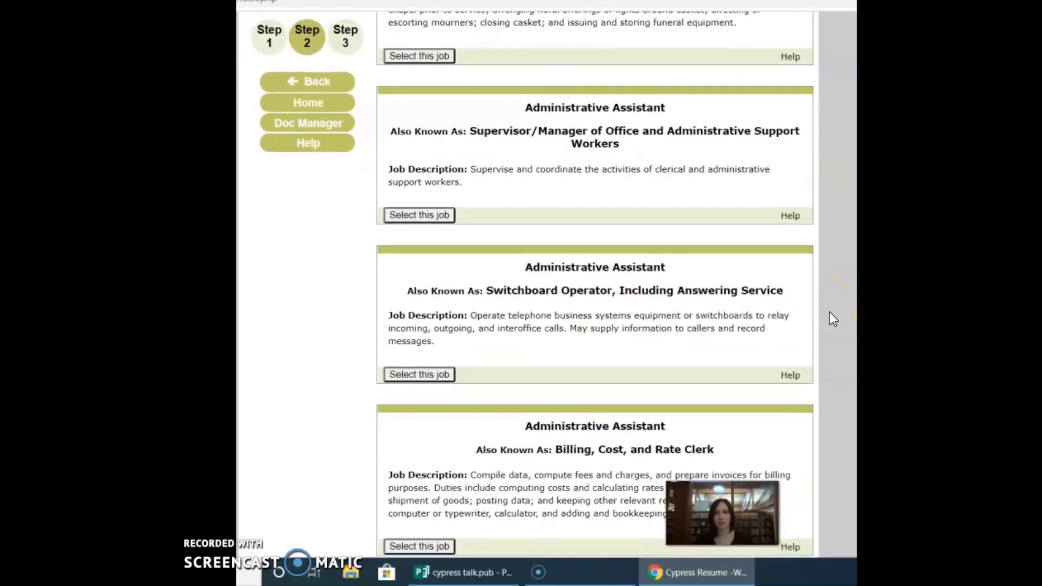
{"action": "scroll", "coordinate": [830, 314], "scroll_direction": "up", "scroll_amount": 19}
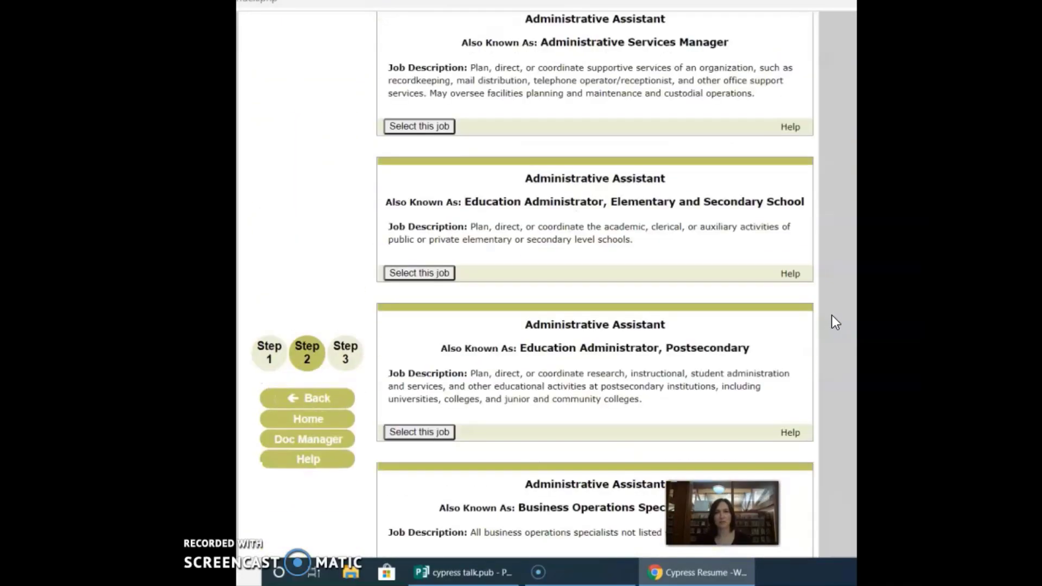
{"action": "scroll", "coordinate": [831, 312], "scroll_direction": "up", "scroll_amount": 4}
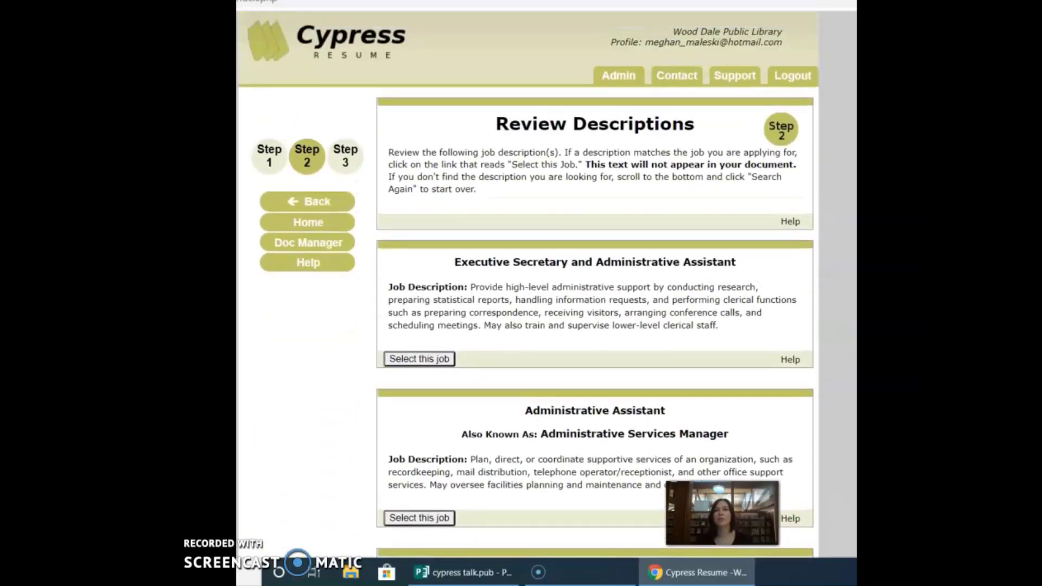
{"action": "left_click", "coordinate": [675, 338]}
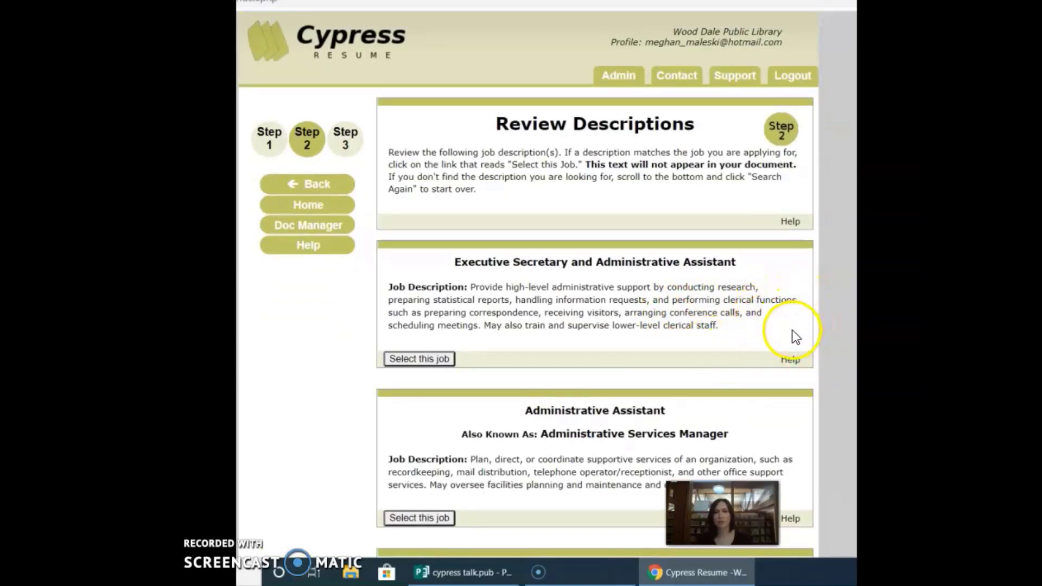
{"action": "left_click", "coordinate": [422, 360]}
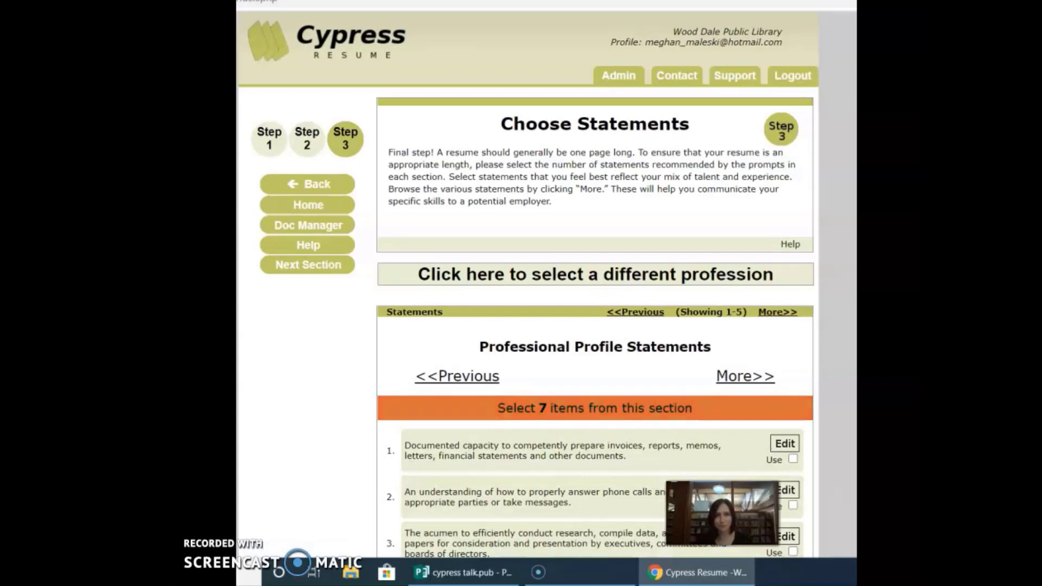
Include all five displayed professional profile statements, from preparing invoices and reports to greeting visitors, in the resume
{"action": "scroll", "coordinate": [595, 326], "scroll_direction": "down", "scroll_amount": 1}
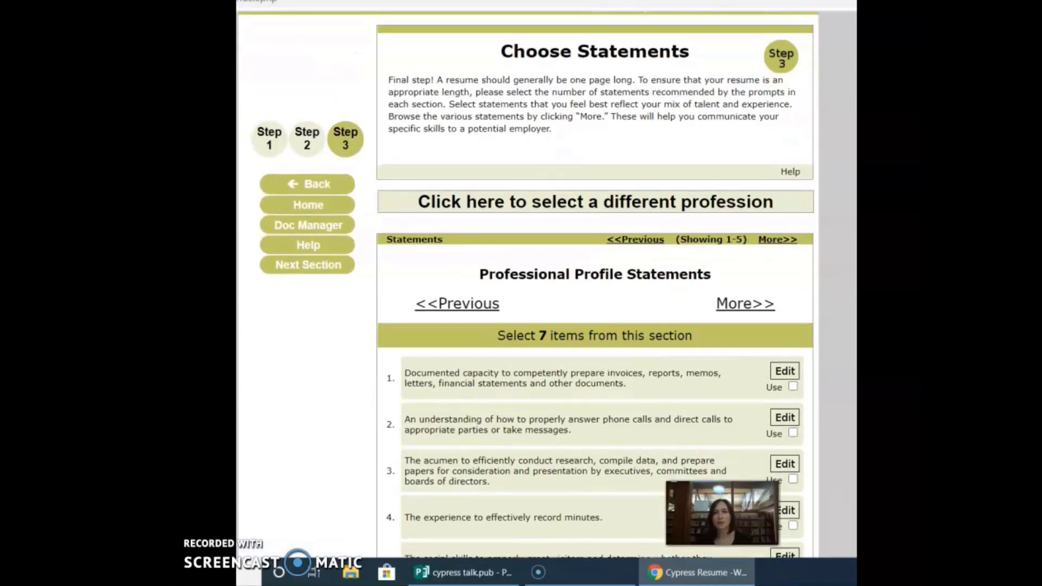
{"action": "scroll", "coordinate": [834, 317], "scroll_direction": "down", "scroll_amount": 2}
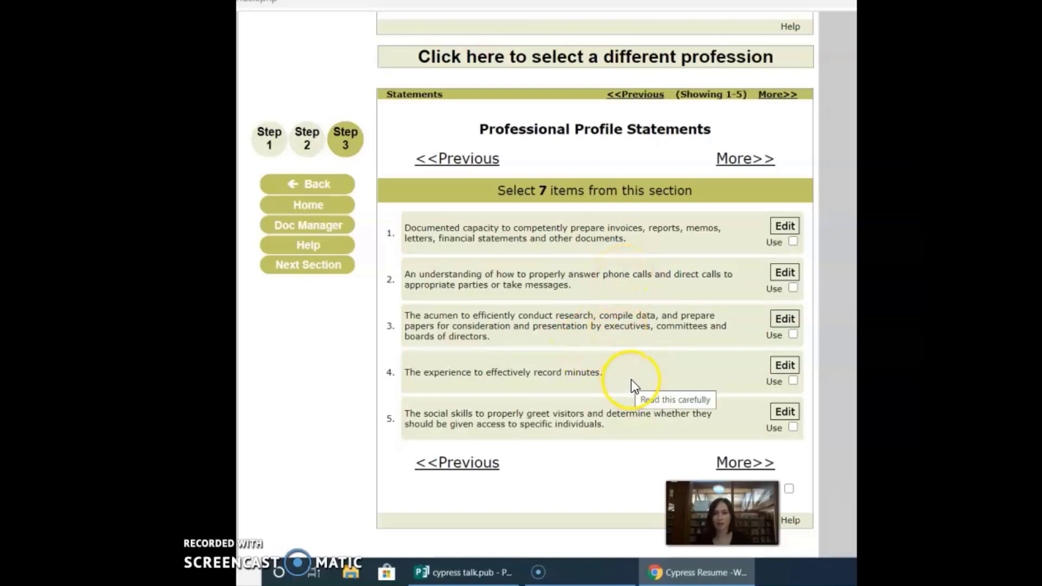
{"action": "left_click", "coordinate": [793, 241]}
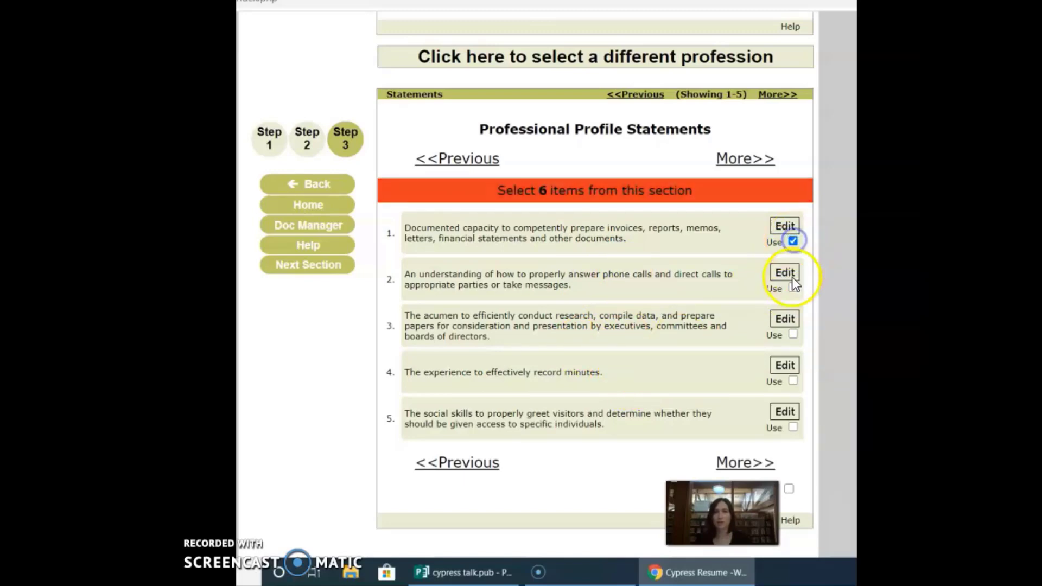
{"action": "left_click", "coordinate": [794, 288]}
{"action": "left_click", "coordinate": [794, 334]}
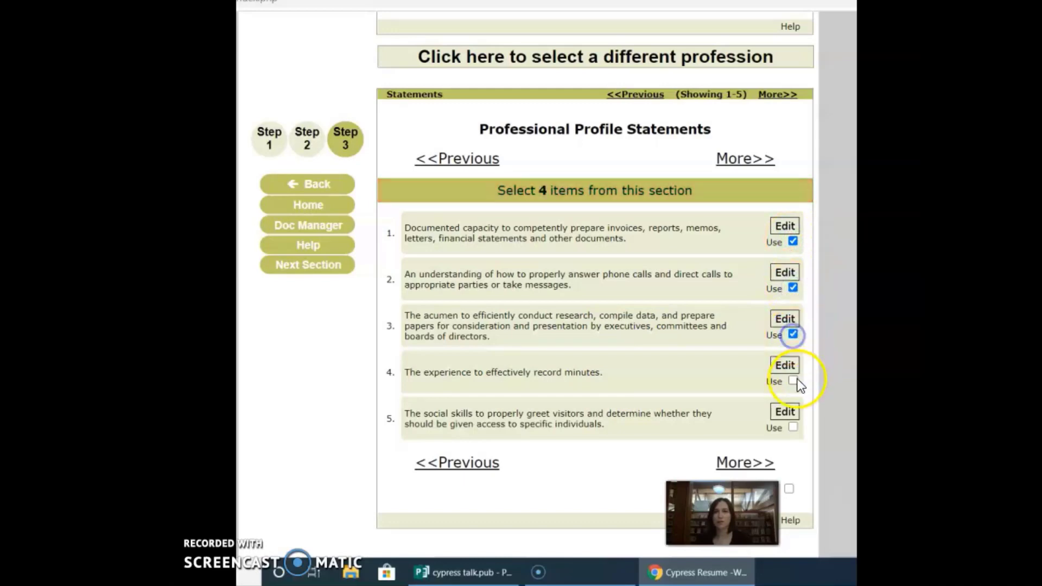
{"action": "left_click", "coordinate": [793, 380]}
{"action": "left_click", "coordinate": [794, 428]}
Include Workflow International Deskflow Enterprise and Human resources software from the Software and Tools Section in the resume
{"action": "scroll", "coordinate": [820, 416], "scroll_direction": "down", "scroll_amount": 1}
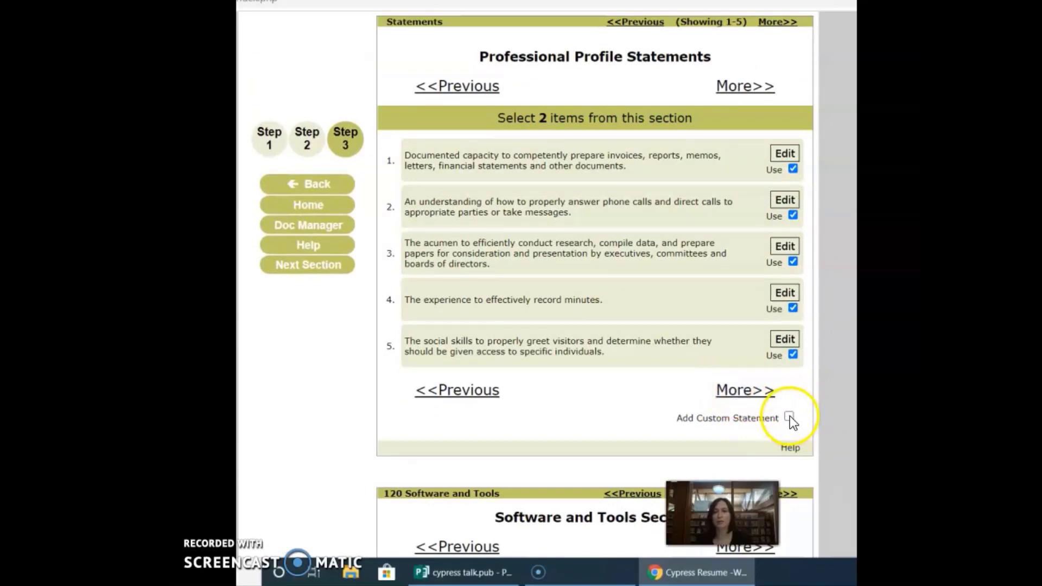
{"action": "scroll", "coordinate": [809, 391], "scroll_direction": "down", "scroll_amount": 3}
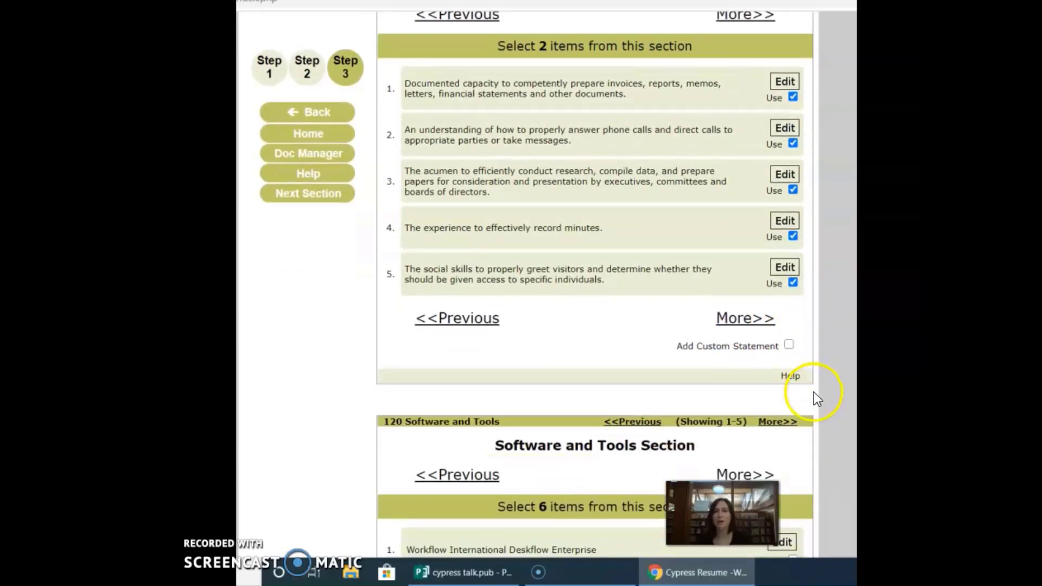
{"action": "scroll", "coordinate": [812, 400], "scroll_direction": "down", "scroll_amount": 4}
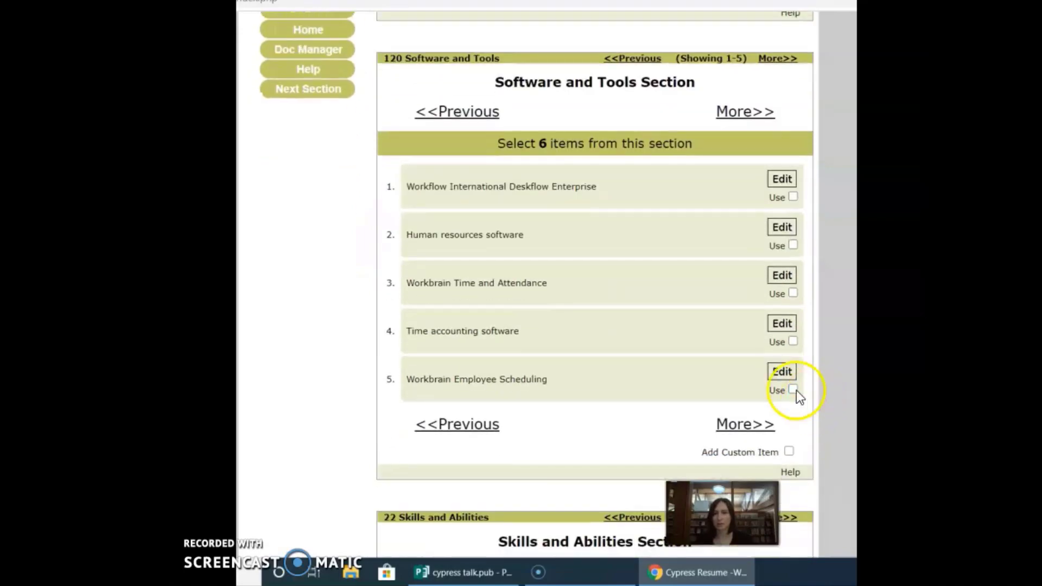
{"action": "left_click", "coordinate": [794, 196]}
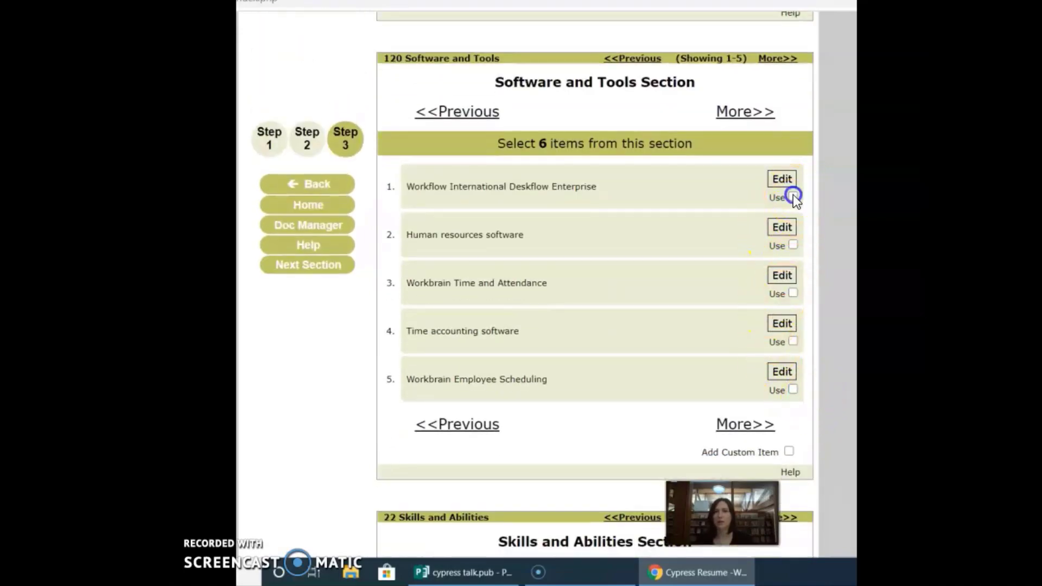
{"action": "left_click", "coordinate": [793, 244]}
Add three skills to the resume: Oral Comprehension rated Excellent, Written Comprehension rated Good, and Oral Expression rated Outstanding
{"action": "scroll", "coordinate": [802, 293], "scroll_direction": "down", "scroll_amount": 7}
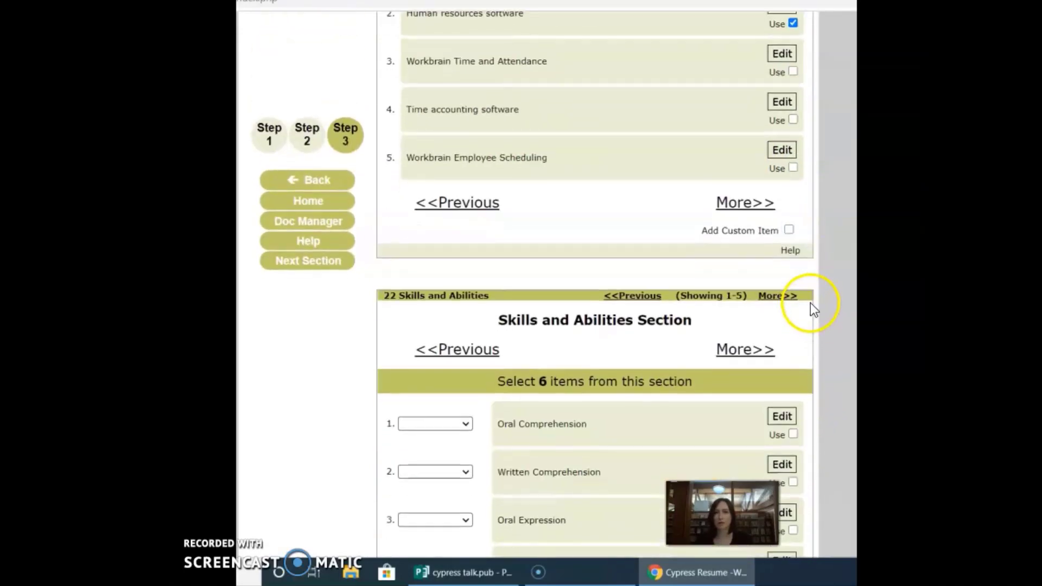
{"action": "left_click", "coordinate": [793, 221]}
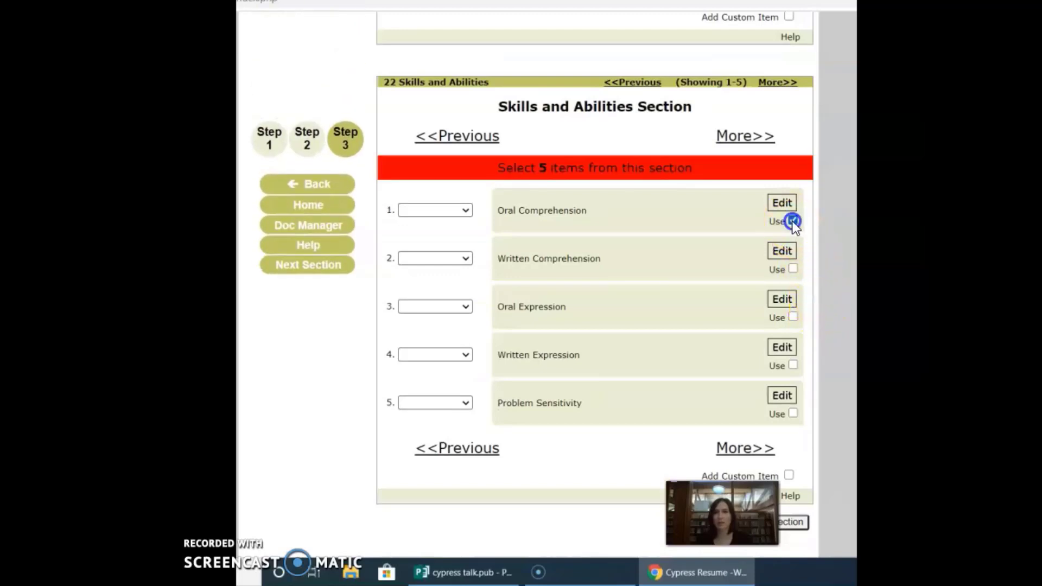
{"action": "left_click", "coordinate": [464, 210]}
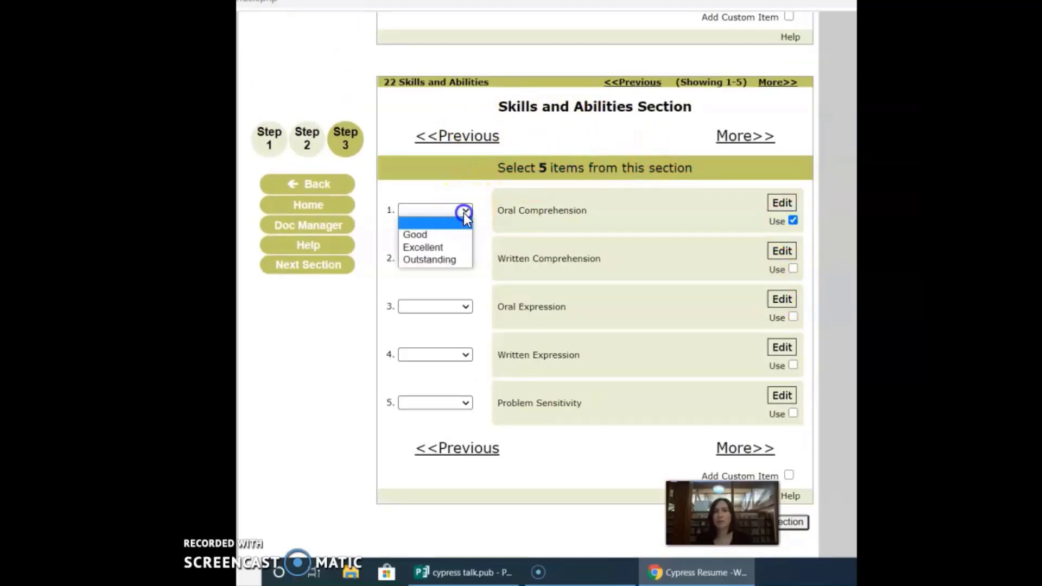
{"action": "left_click", "coordinate": [443, 250]}
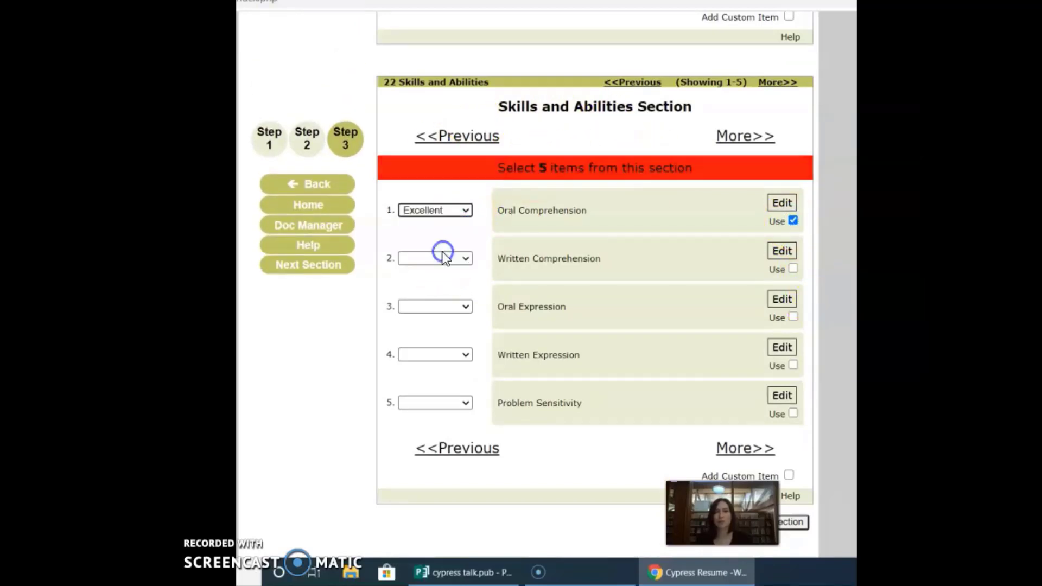
{"action": "left_click", "coordinate": [467, 258]}
{"action": "left_click", "coordinate": [437, 282]}
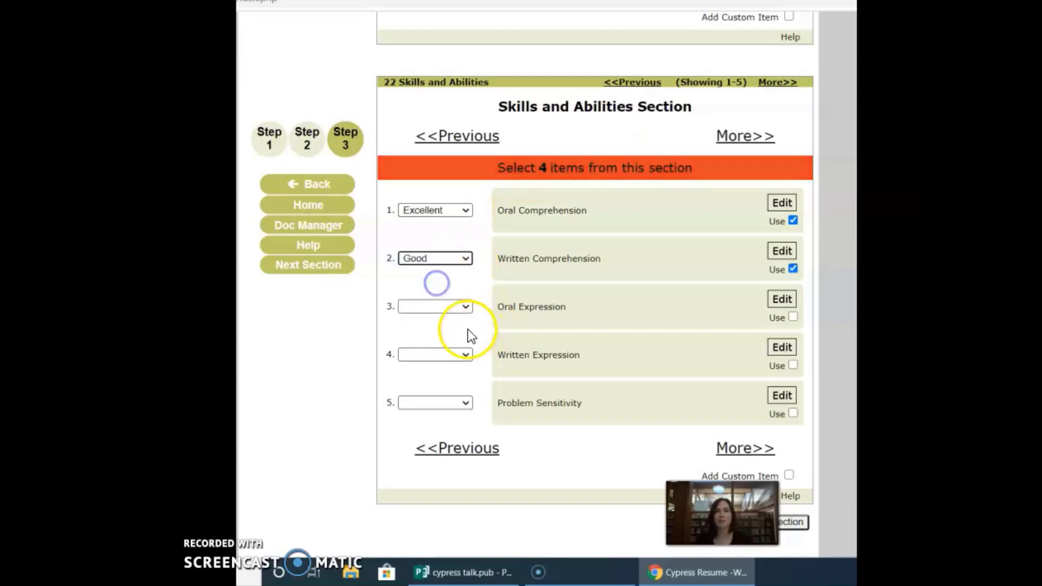
{"action": "left_click", "coordinate": [467, 307]}
{"action": "left_click", "coordinate": [438, 356]}
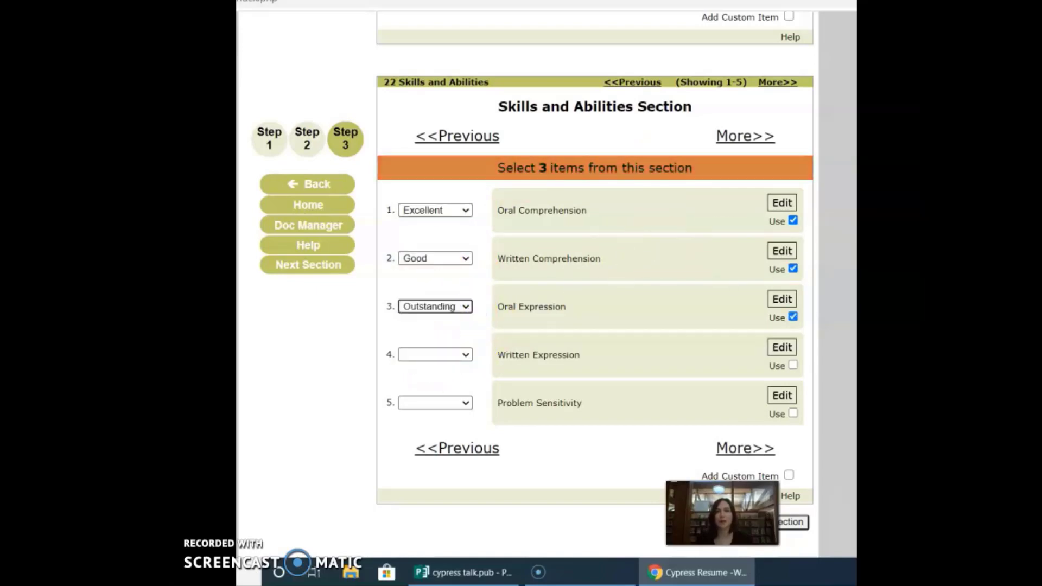
{"action": "scroll", "coordinate": [676, 337], "scroll_direction": "down", "scroll_amount": 1}
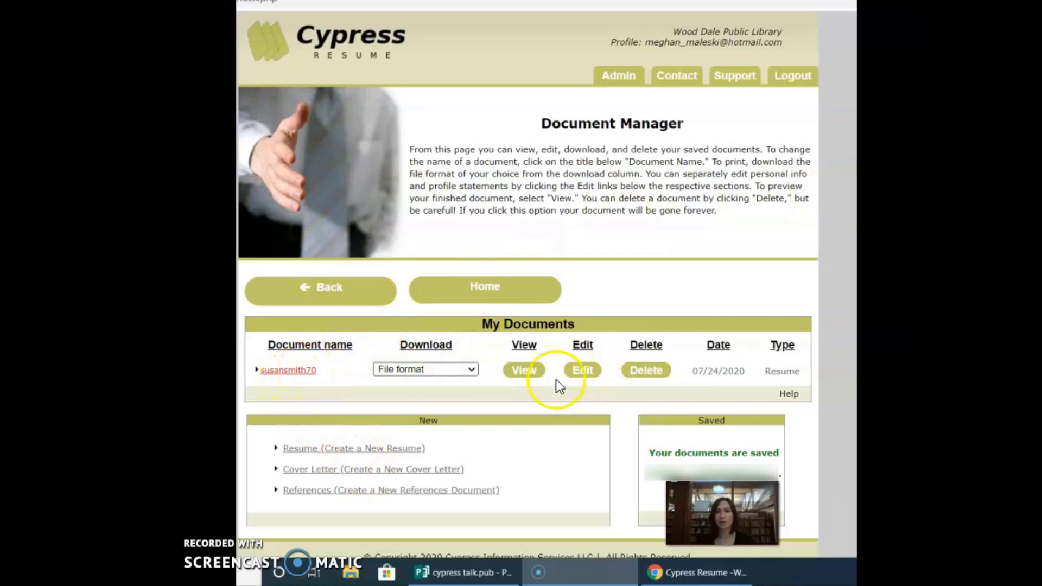
Preview the saved resume from the Document Manager, look through its sections, and return to the document list
{"action": "left_click", "coordinate": [524, 370]}
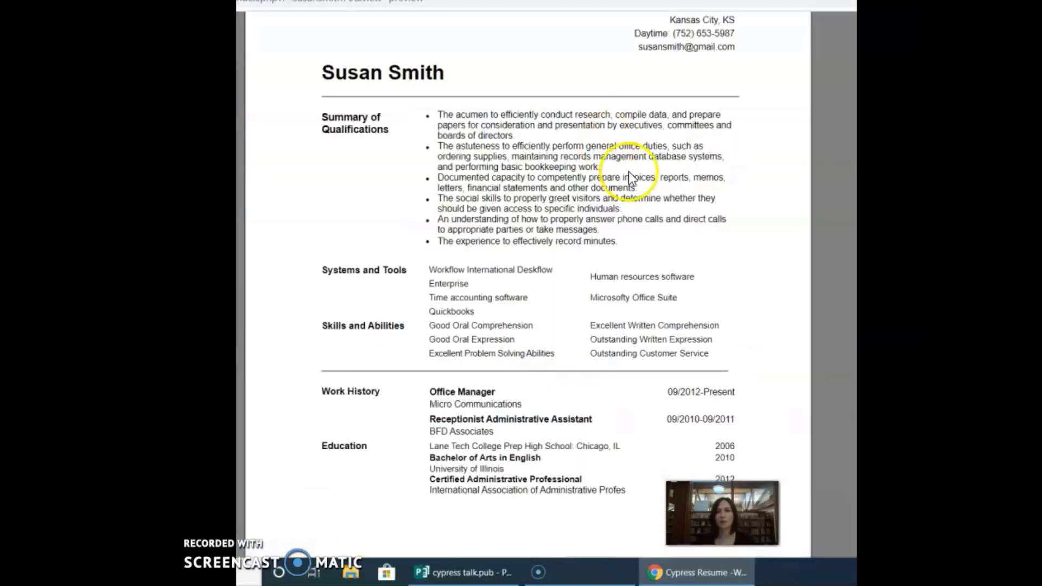
{"action": "scroll", "coordinate": [781, 202], "scroll_direction": "down", "scroll_amount": 3}
{"action": "scroll", "coordinate": [750, 296], "scroll_direction": "up", "scroll_amount": 3}
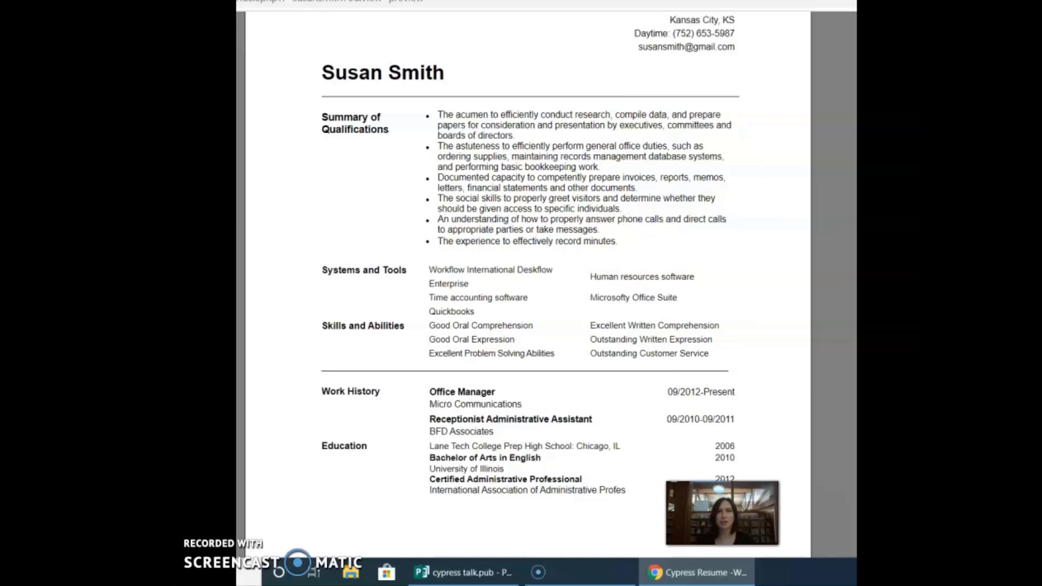
{"action": "key", "text": "alt+Left"}
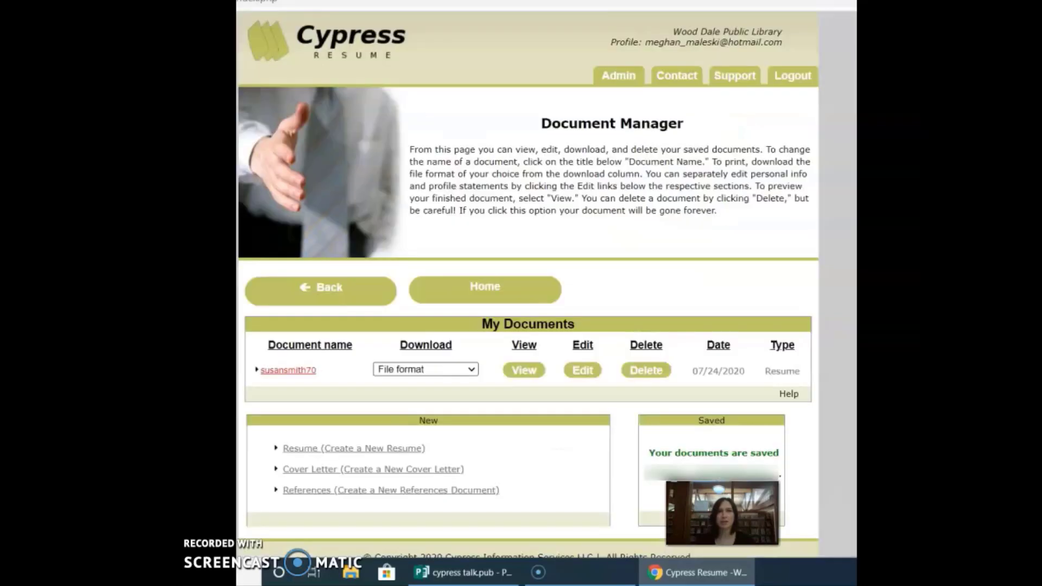
Open the saved resume for editing and look over the name and contact fields in its Main Form
{"action": "left_click", "coordinate": [583, 371]}
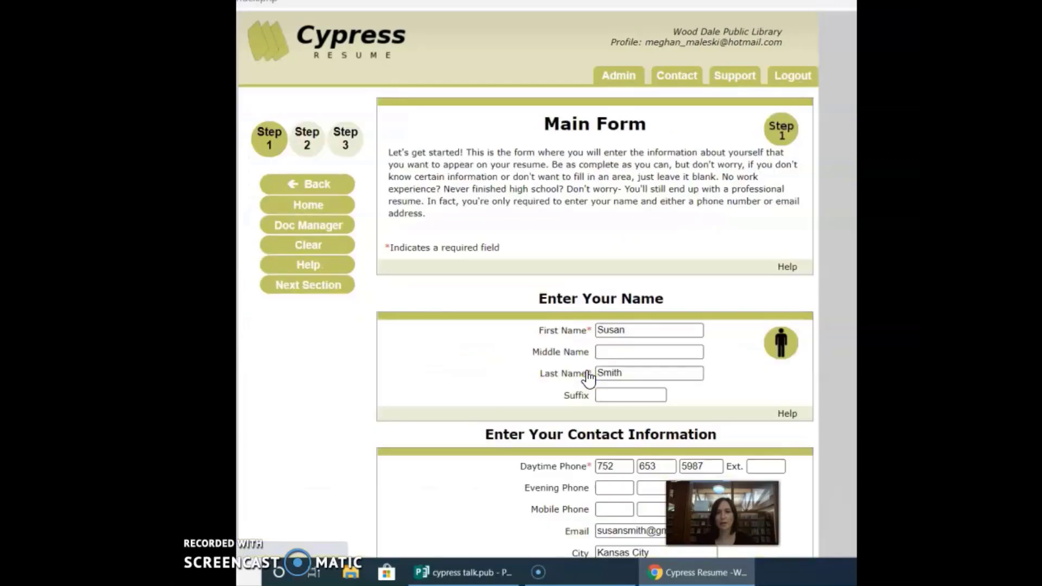
{"action": "scroll", "coordinate": [820, 325], "scroll_direction": "down", "scroll_amount": 3}
{"action": "scroll", "coordinate": [819, 328], "scroll_direction": "up", "scroll_amount": 3}
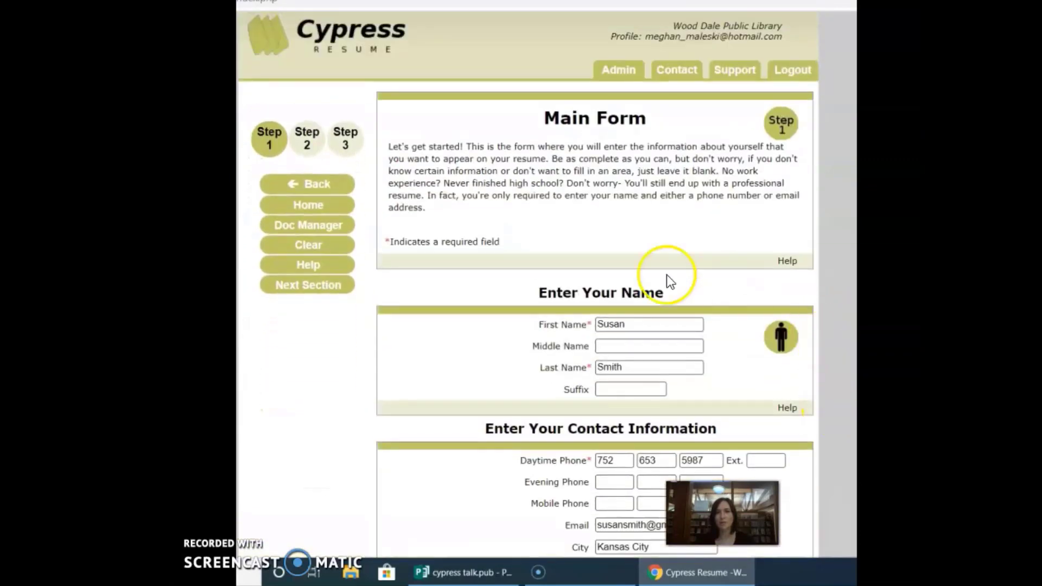
Return to the Document Manager and check the file formats offered for downloading the resume, without choosing one
{"action": "left_click", "coordinate": [307, 186]}
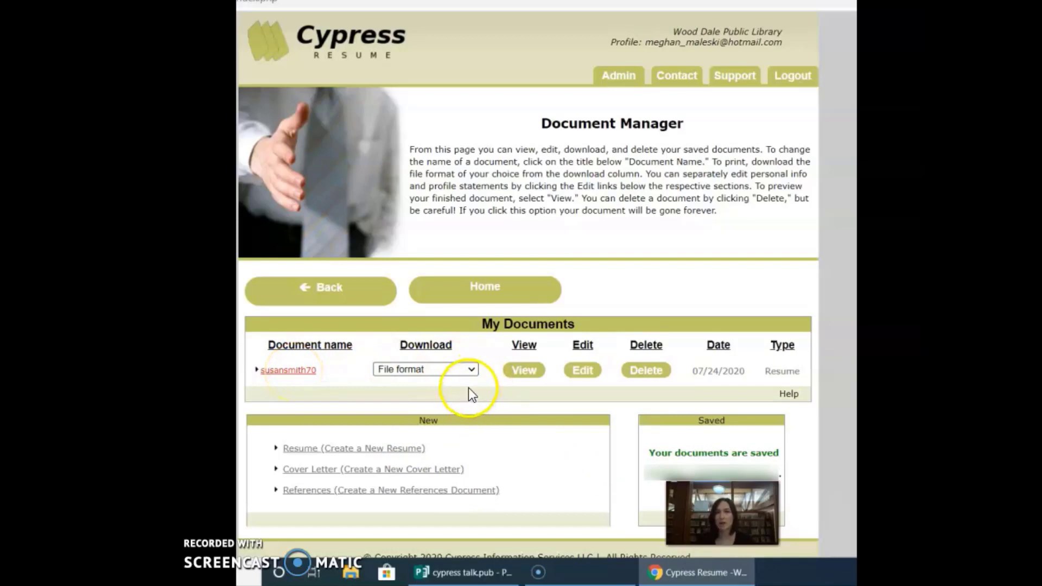
{"action": "left_click", "coordinate": [472, 372]}
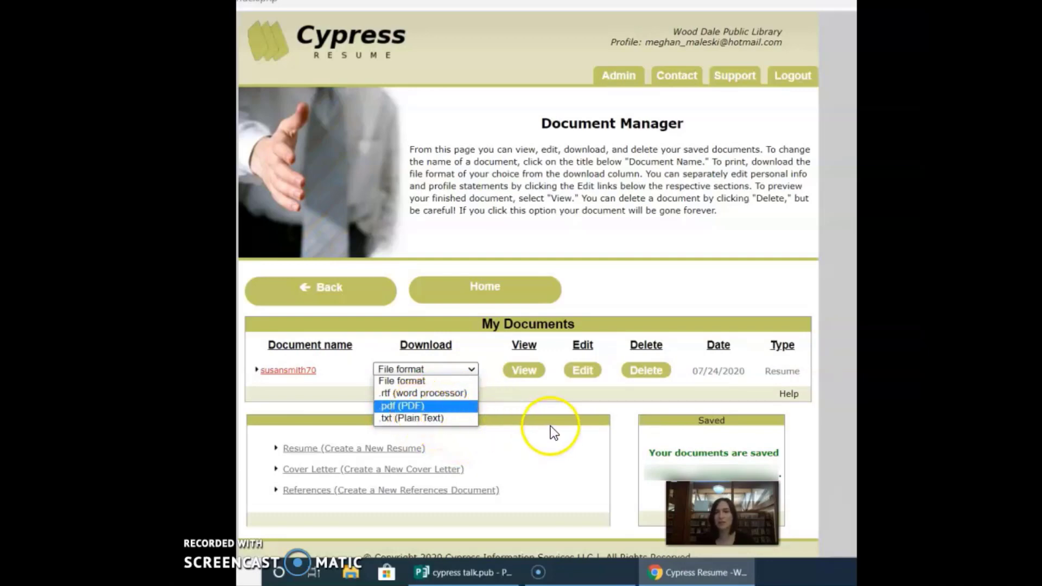
{"action": "left_click", "coordinate": [547, 411]}
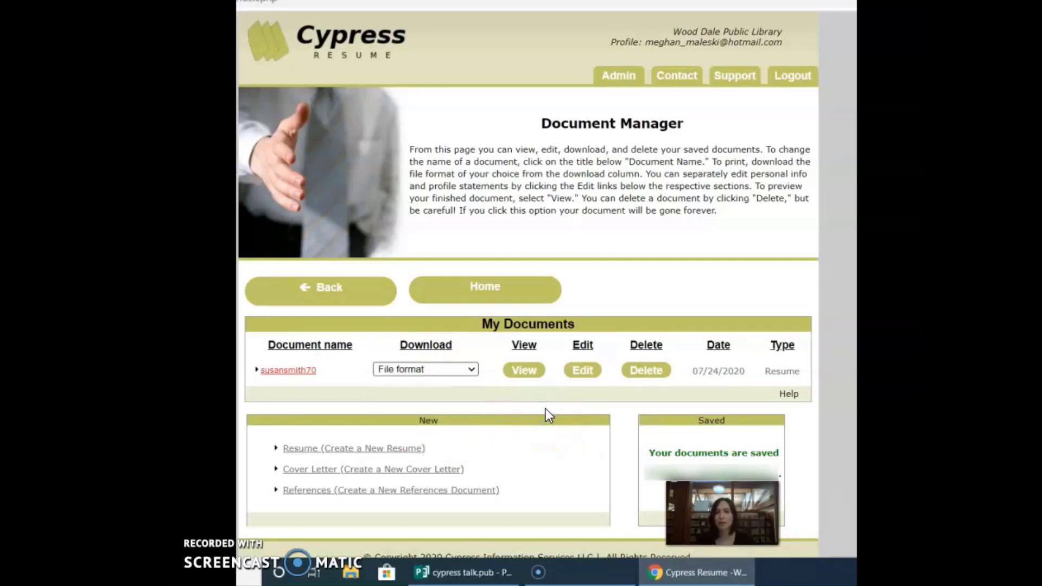